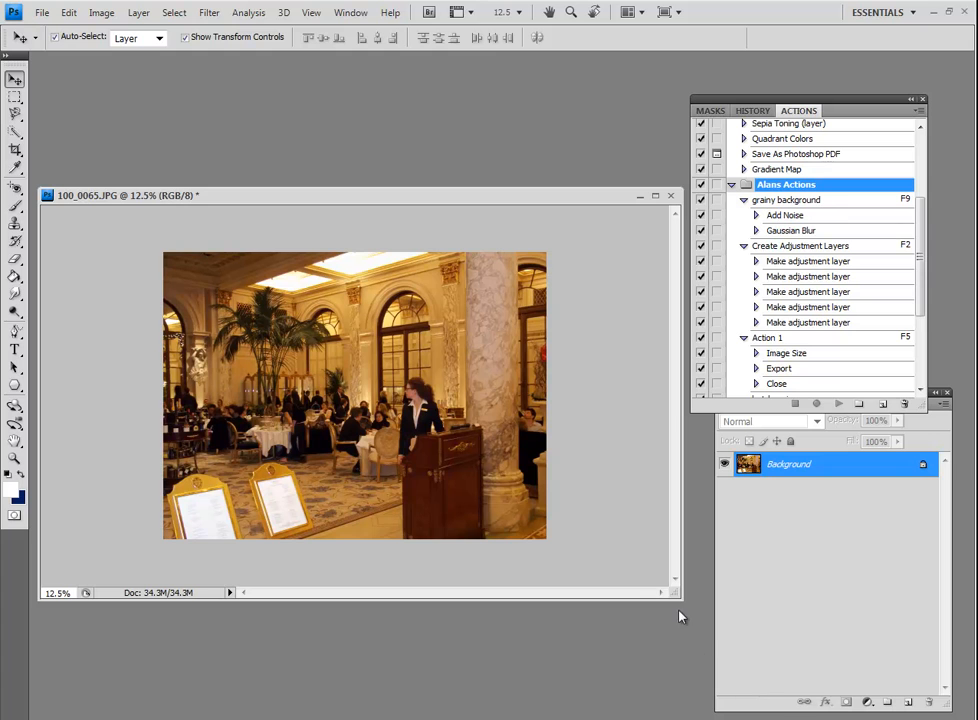
# Step: Shrink the 100_0065.JPG document window and move it up and to the right
pyautogui.moveTo(684, 601); pyautogui.dragTo(546, 622)
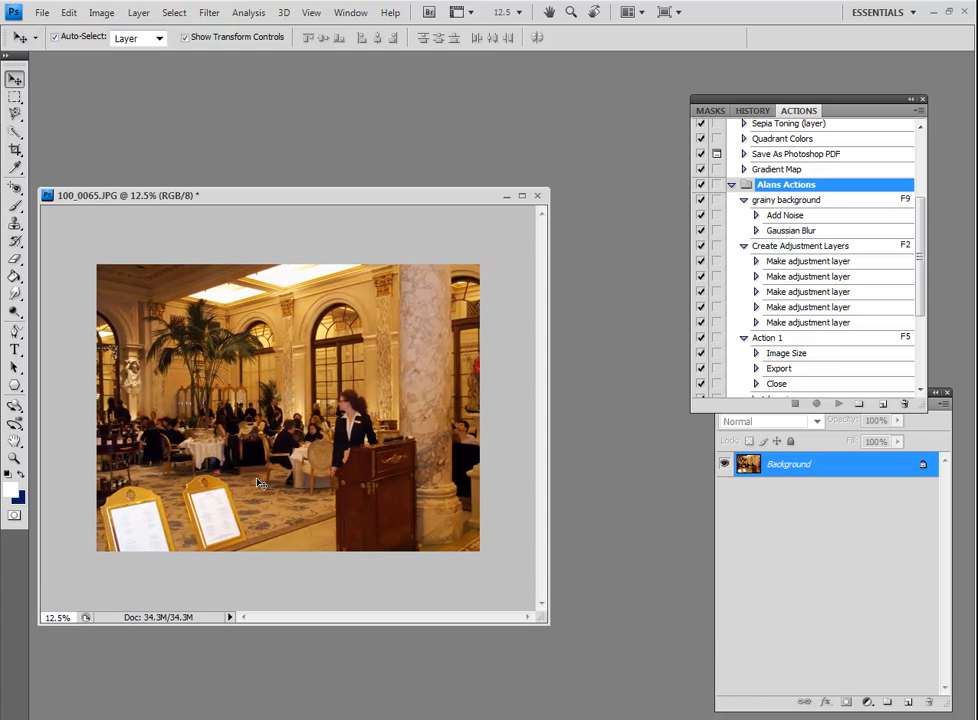
pyautogui.moveTo(298, 197); pyautogui.dragTo(340, 155)
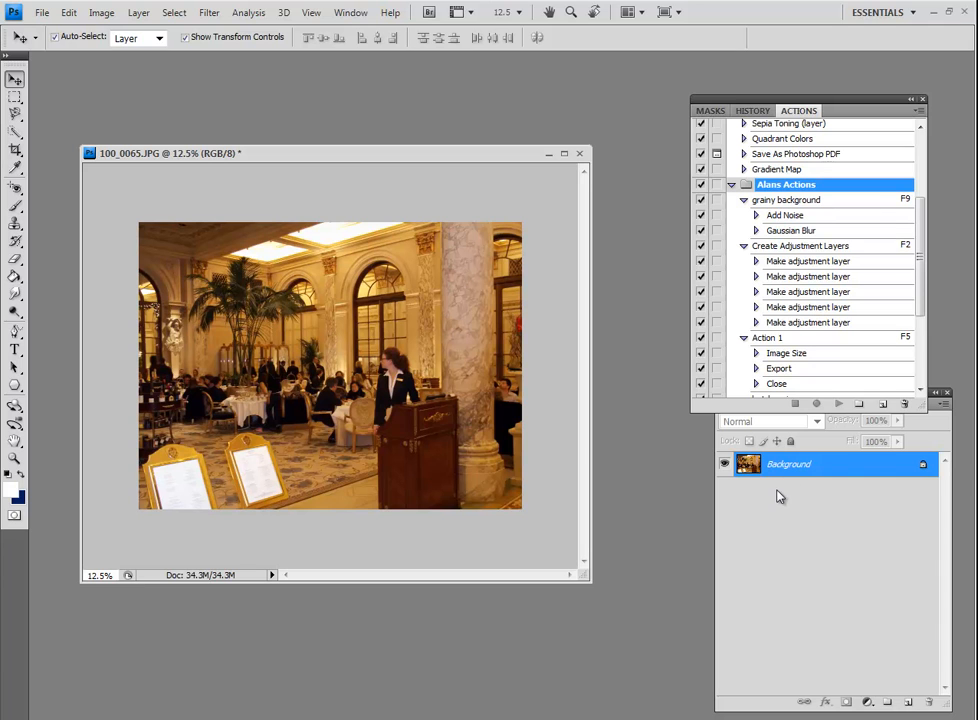
# Step: Create a new action named Watermark in the personal action set, assigned to F12, and start recording
pyautogui.click(883, 405)
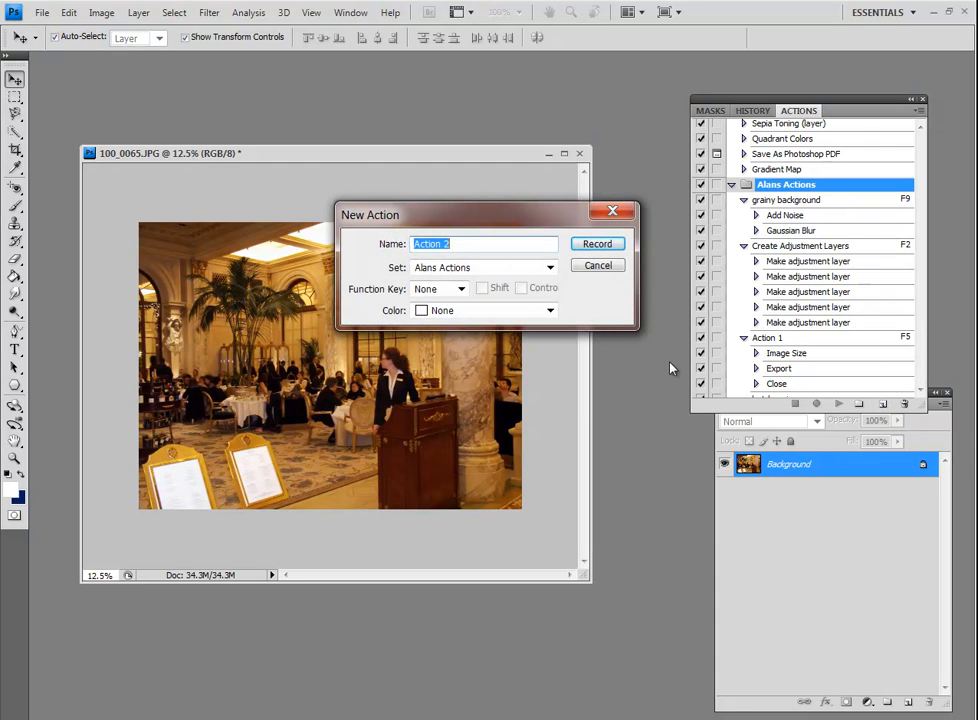
pyautogui.write('Watermark')
pyautogui.click(461, 290)
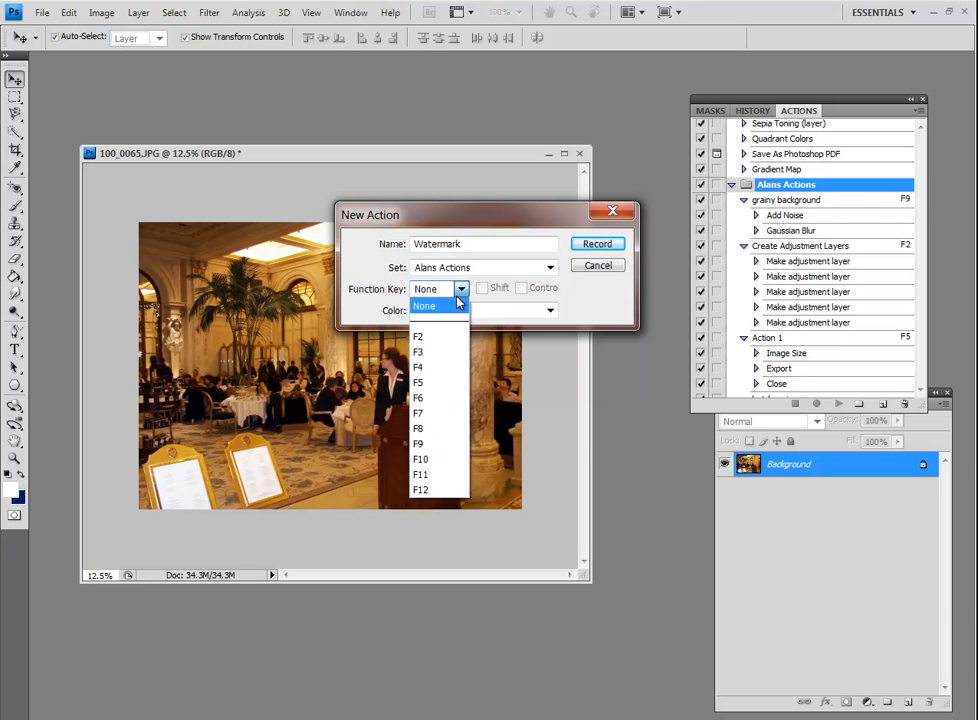
pyautogui.click(432, 490)
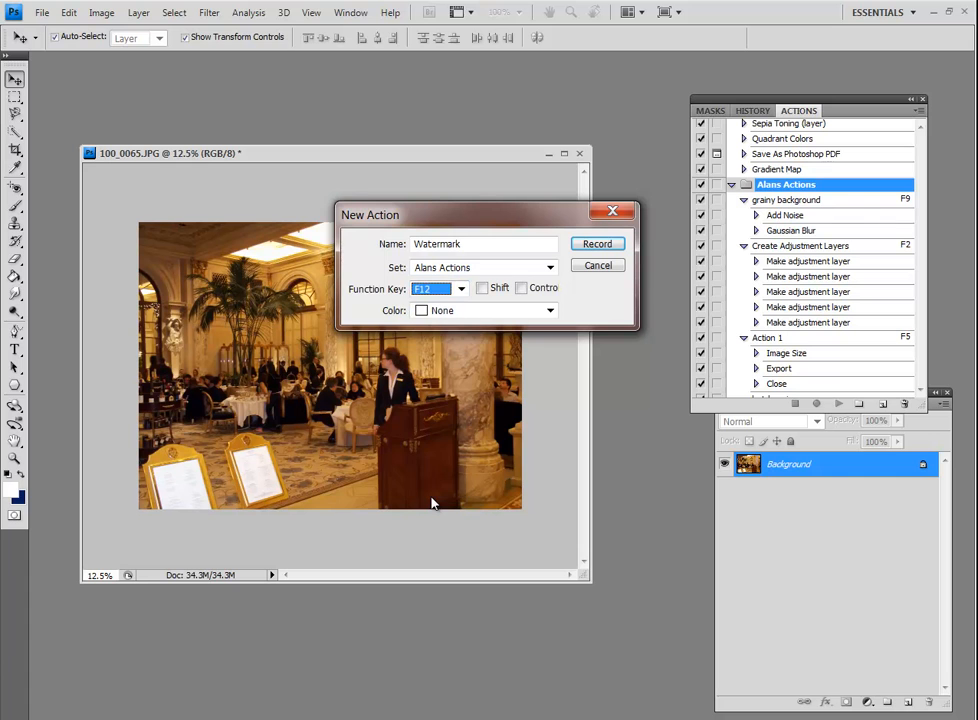
pyautogui.click(592, 245)
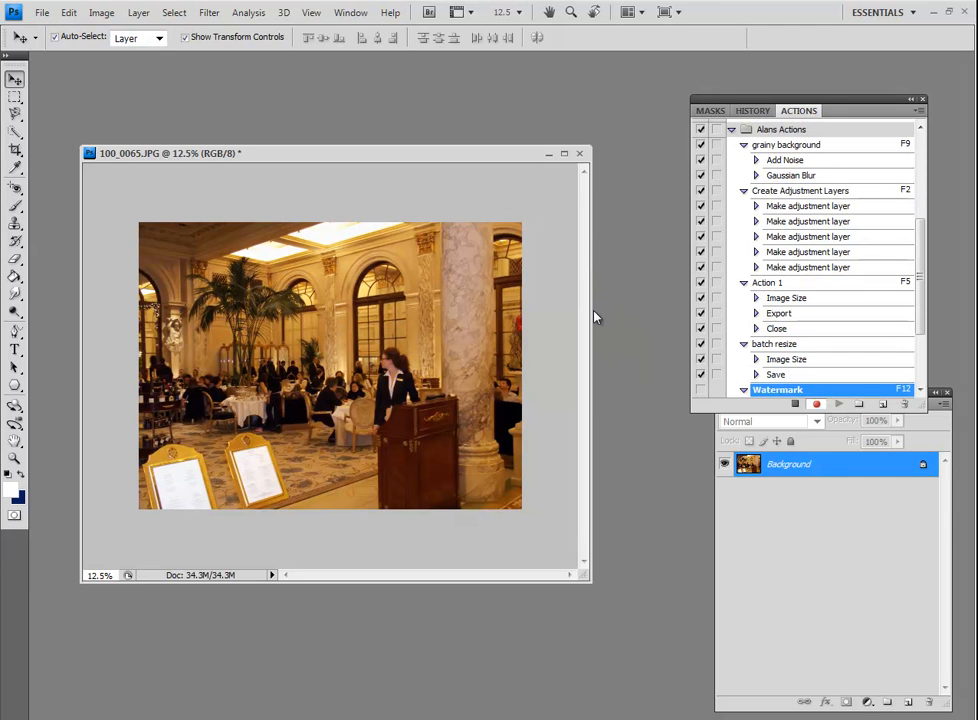
# Step: Add a white © text layer with the photographer's name on the photo and commit it
pyautogui.click(20, 352)
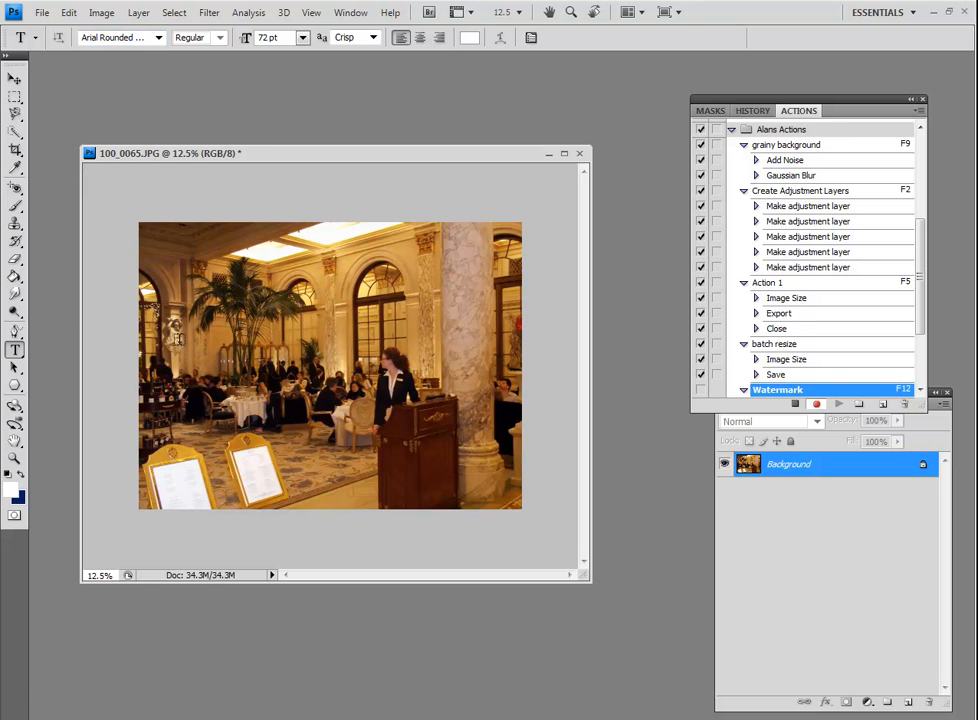
pyautogui.click(139, 261)
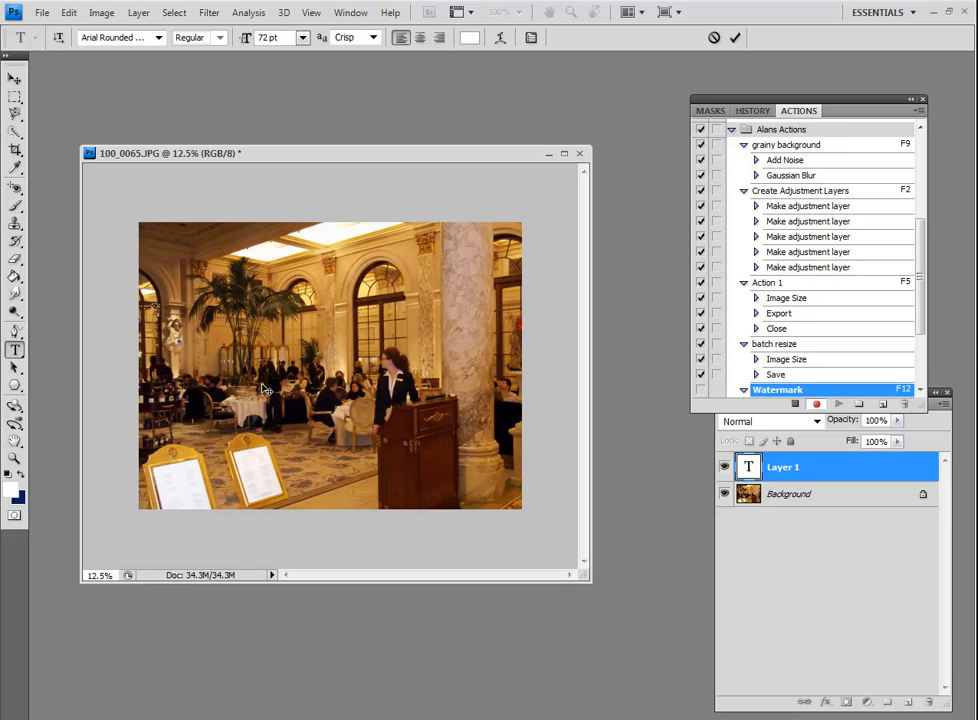
pyautogui.write('© Alan Weav')
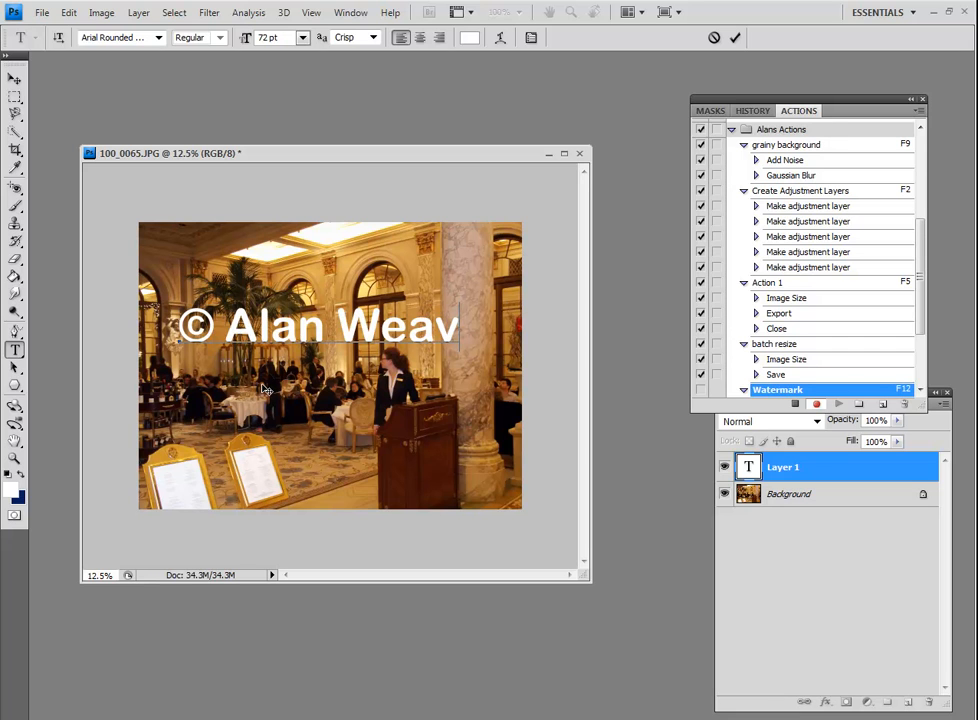
pyautogui.write('er')
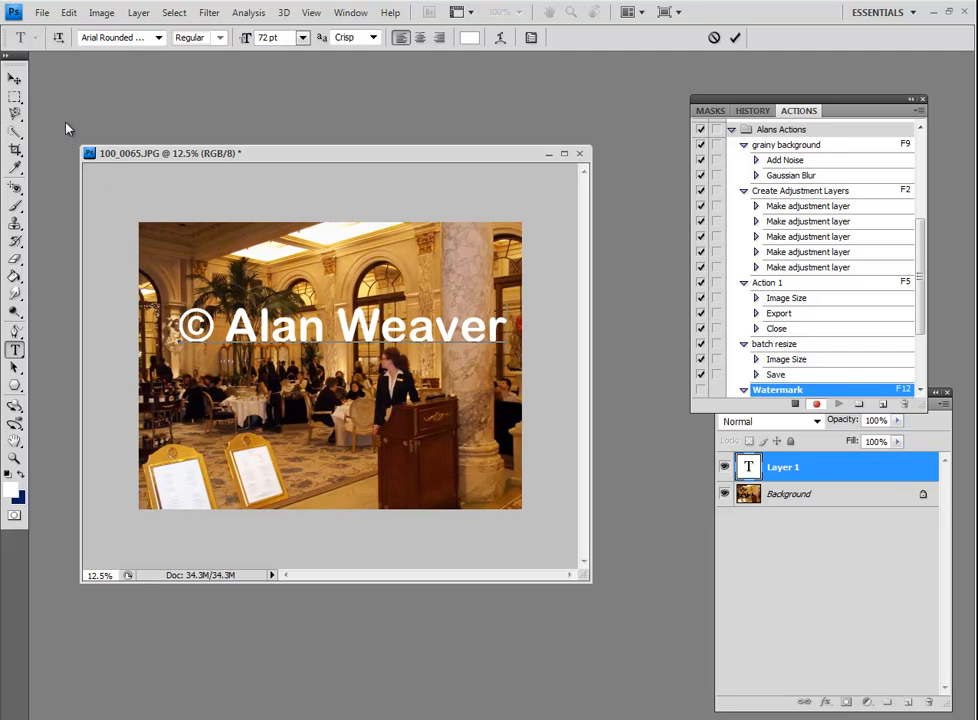
pyautogui.click(14, 78)
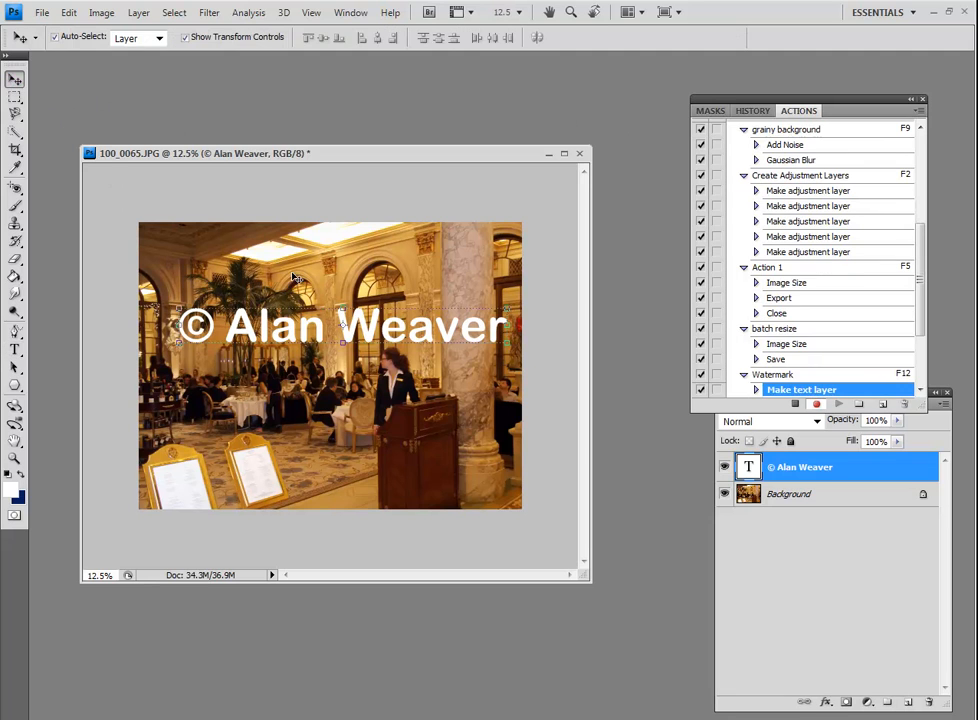
# Step: Stretch the copyright text to 293.8% height and rotate it -33.6° diagonally across the photo
pyautogui.moveTo(342, 345); pyautogui.dragTo(337, 443)
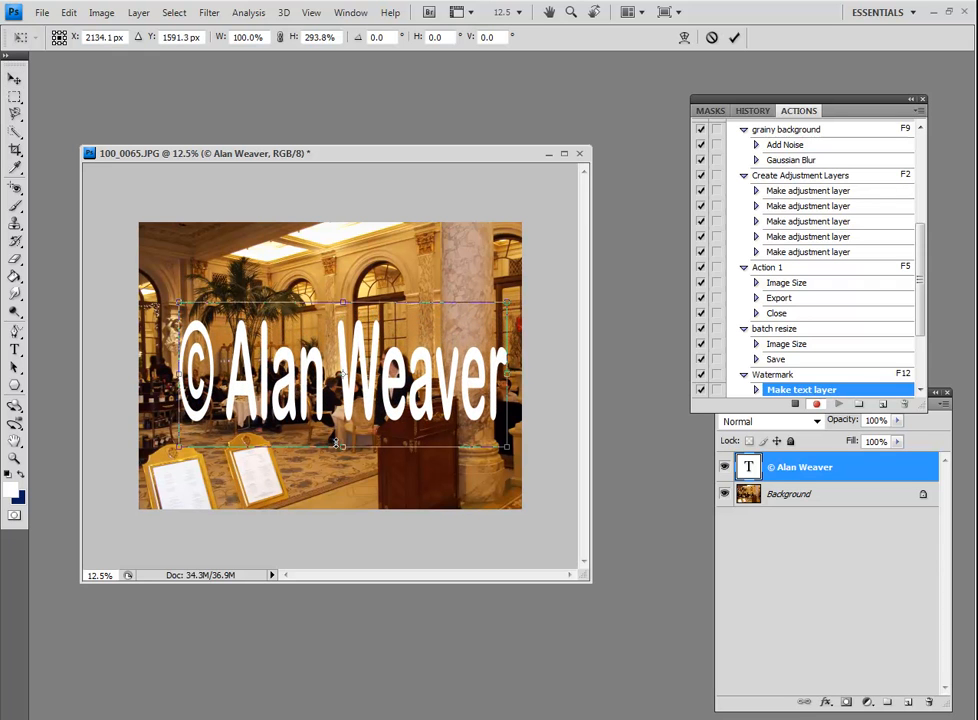
pyautogui.moveTo(512, 349); pyautogui.dragTo(483, 283)
pyautogui.moveTo(366, 345)
pyautogui.mouseDown()
pyautogui.moveTo(335, 336)
pyautogui.moveTo(351, 336)
pyautogui.mouseUp()
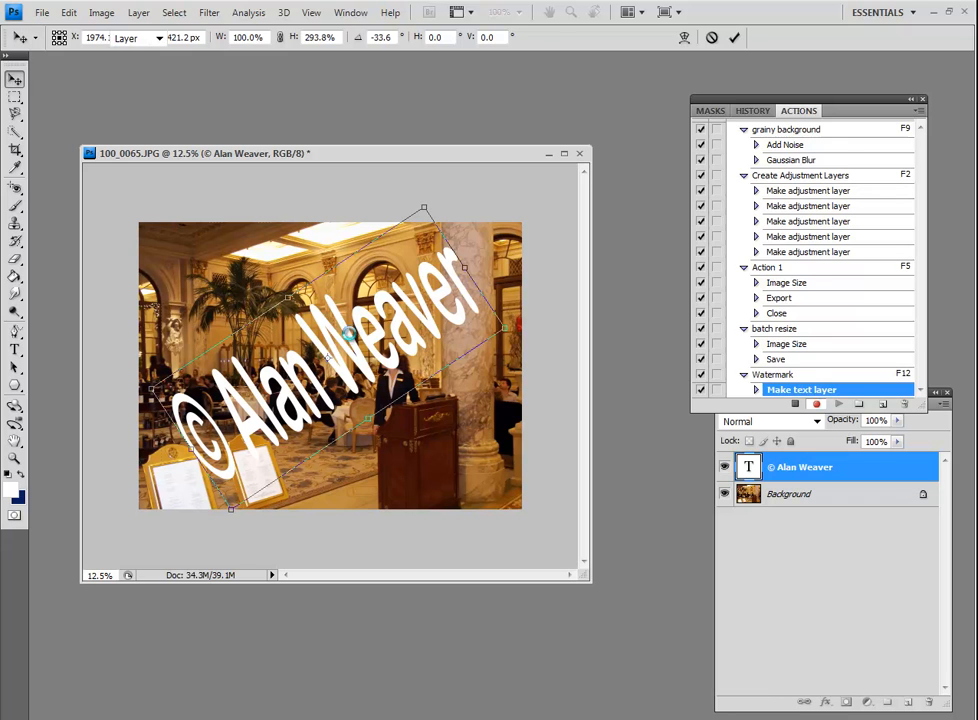
pyautogui.press('Return')
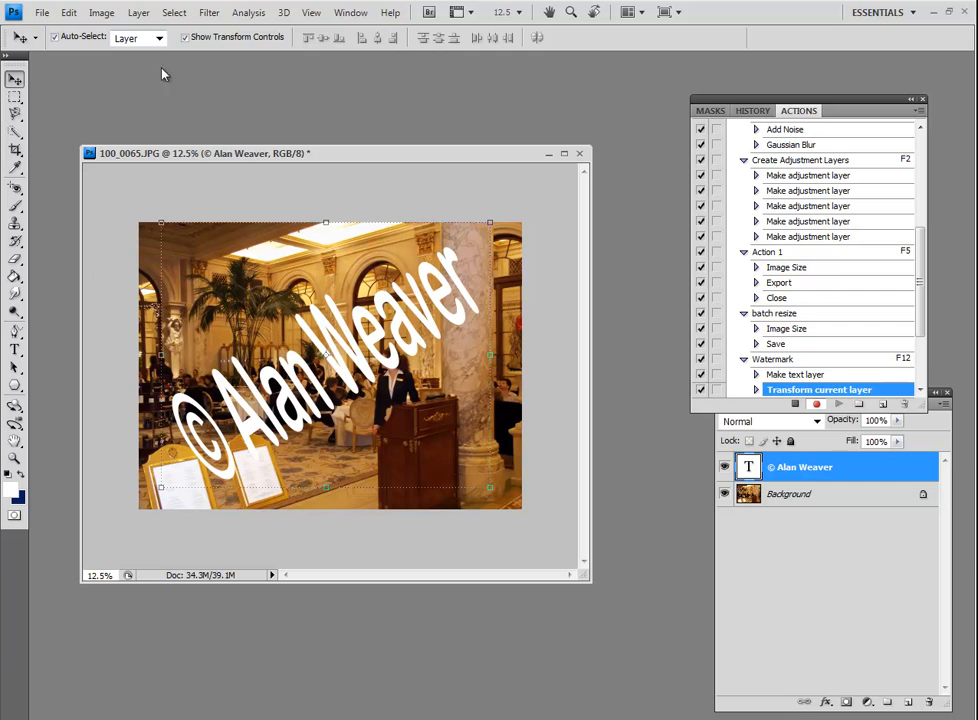
# Step: Give the text layer a drop shadow with 21 px distance and 32 px size
pyautogui.click(139, 13)
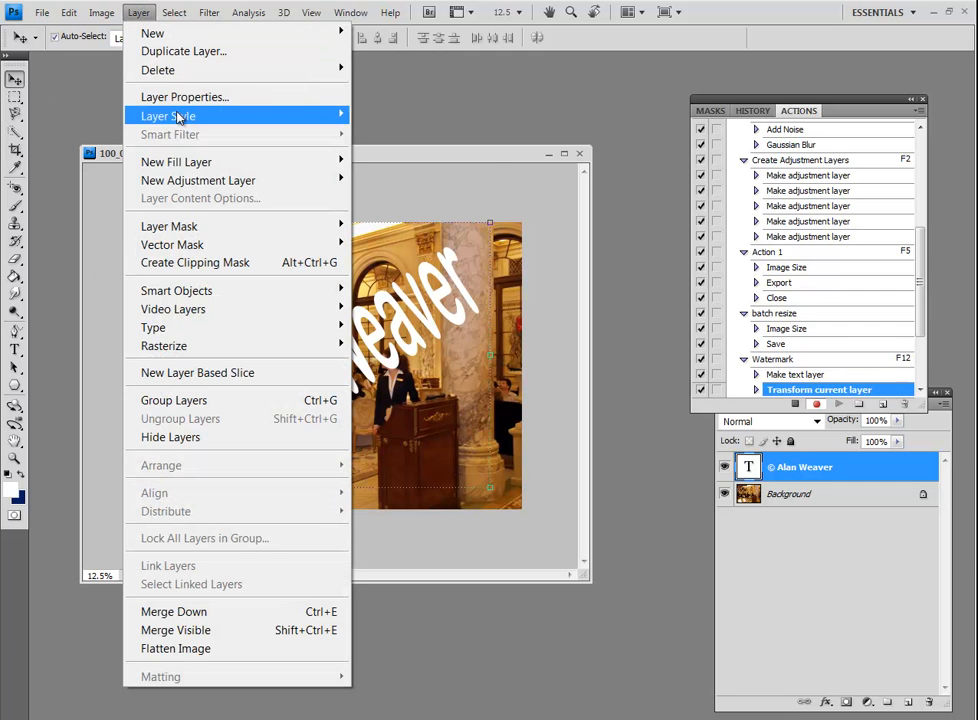
pyautogui.moveTo(277, 121)
pyautogui.click(385, 145)
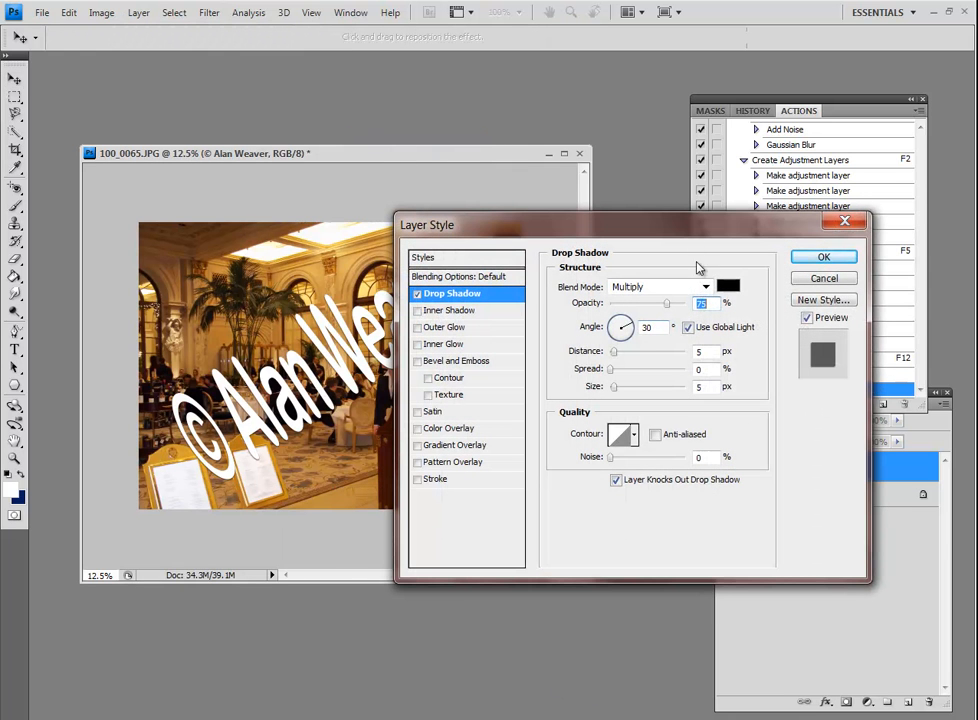
pyautogui.moveTo(676, 224); pyautogui.dragTo(698, 243)
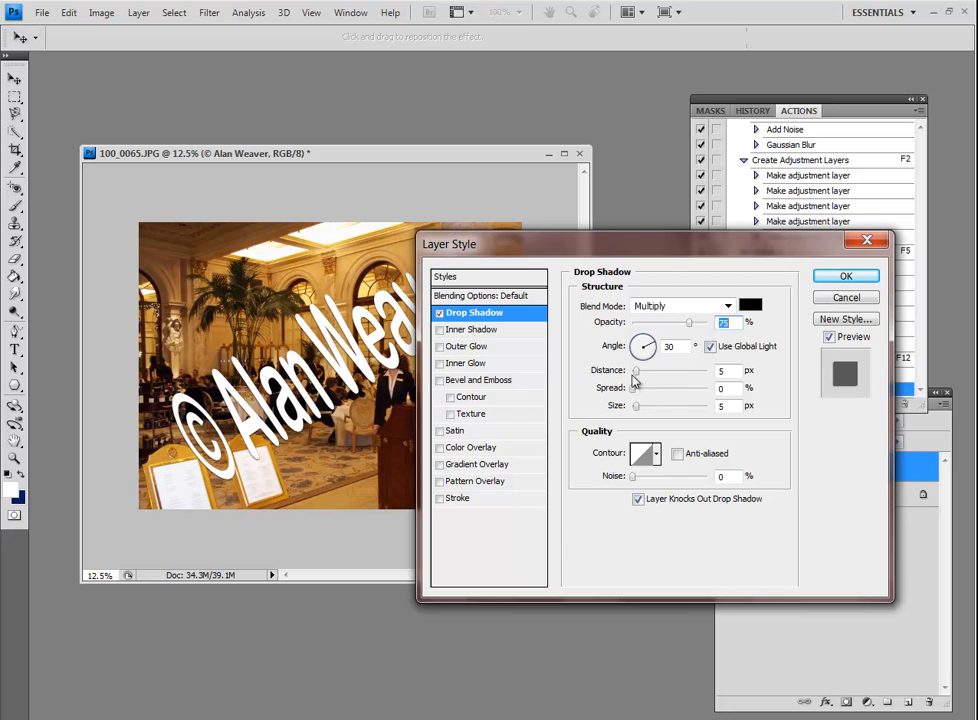
pyautogui.moveTo(636, 373)
pyautogui.mouseDown()
pyautogui.moveTo(649, 373)
pyautogui.moveTo(648, 406)
pyautogui.moveTo(661, 395)
pyautogui.moveTo(627, 394)
pyautogui.moveTo(648, 396)
pyautogui.moveTo(636, 389)
pyautogui.mouseUp()
pyautogui.click(636, 406)
pyautogui.click(636, 392)
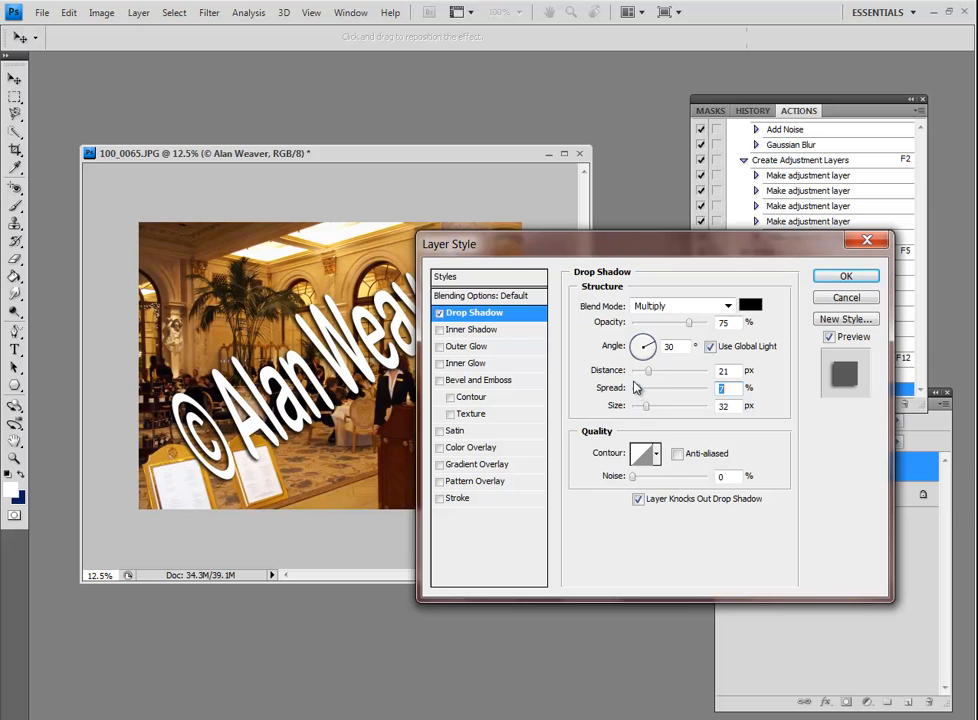
pyautogui.click(843, 277)
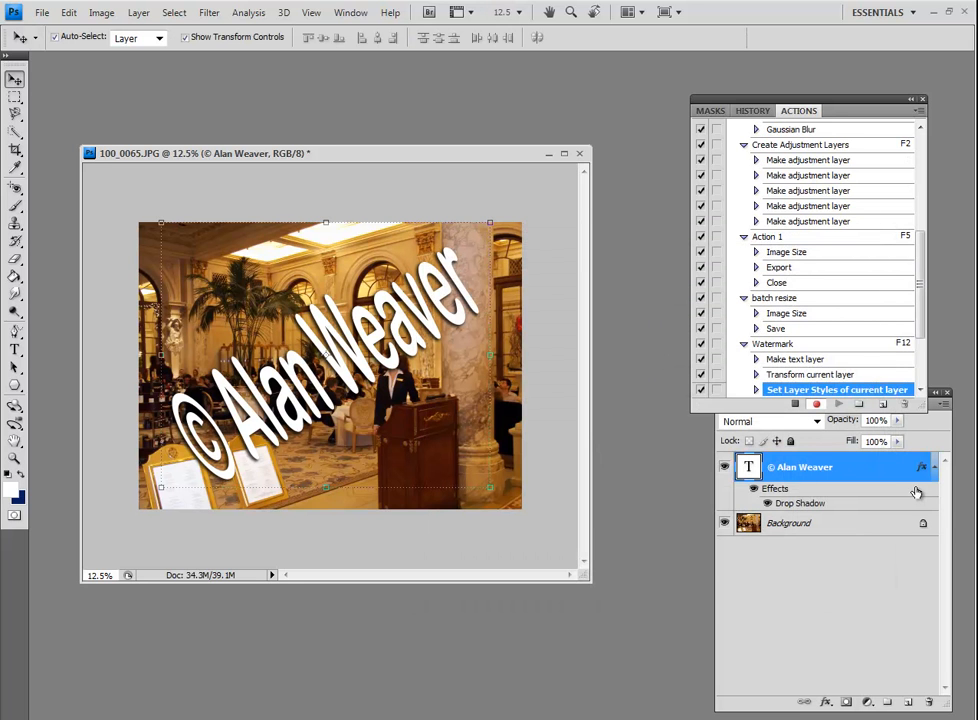
# Step: Lower the watermark layer's fill to 68% and its opacity to 60%
pyautogui.click(897, 441)
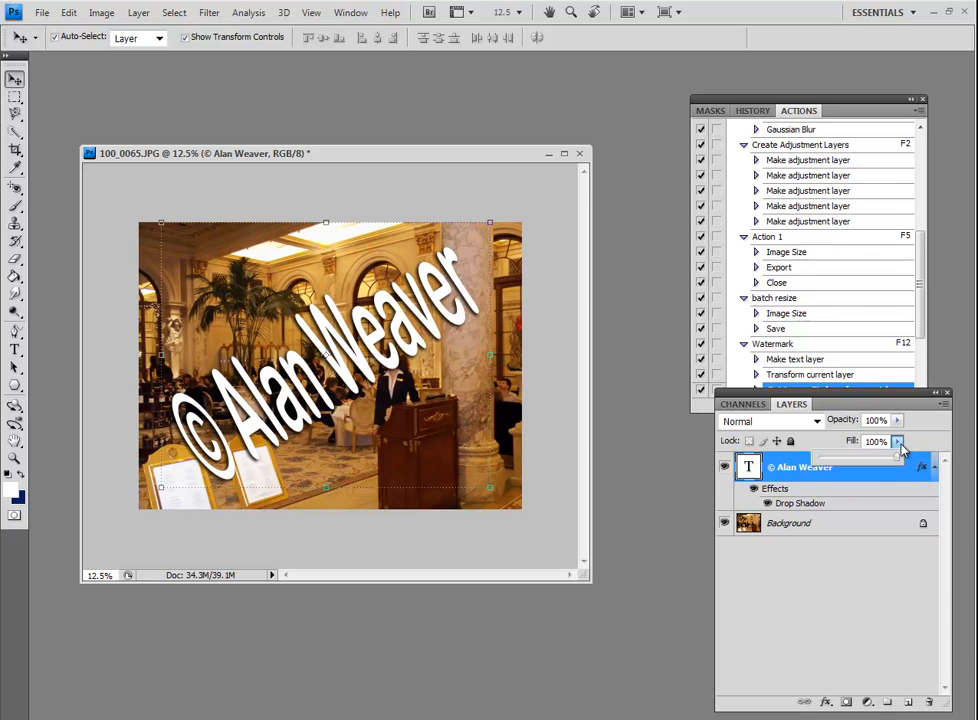
pyautogui.moveTo(897, 466); pyautogui.dragTo(873, 472)
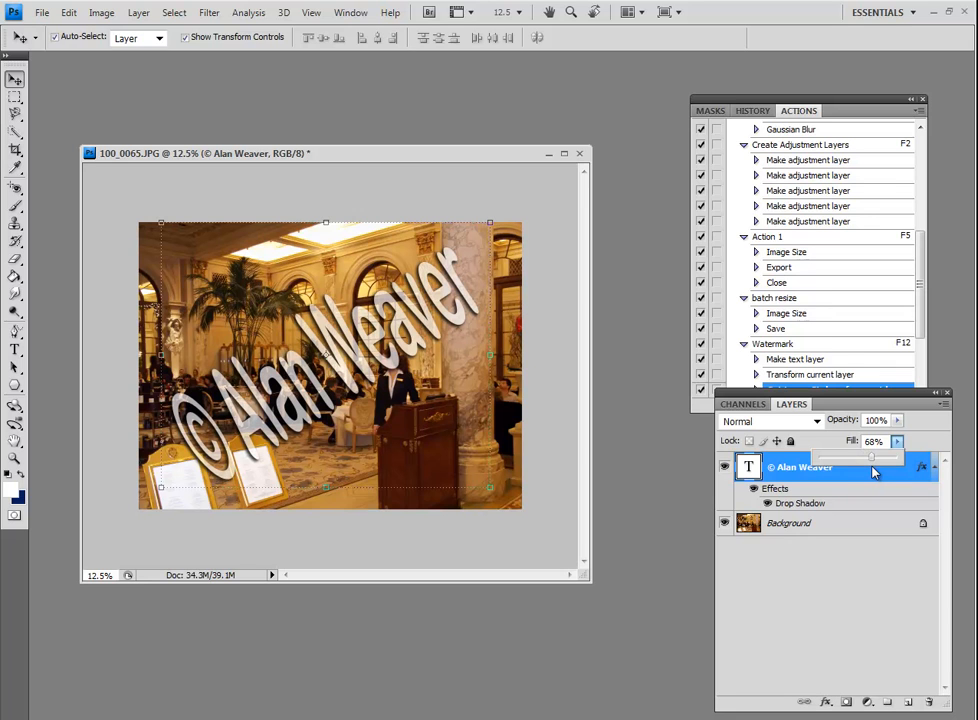
pyautogui.click(897, 420)
pyautogui.moveTo(899, 445); pyautogui.dragTo(886, 448)
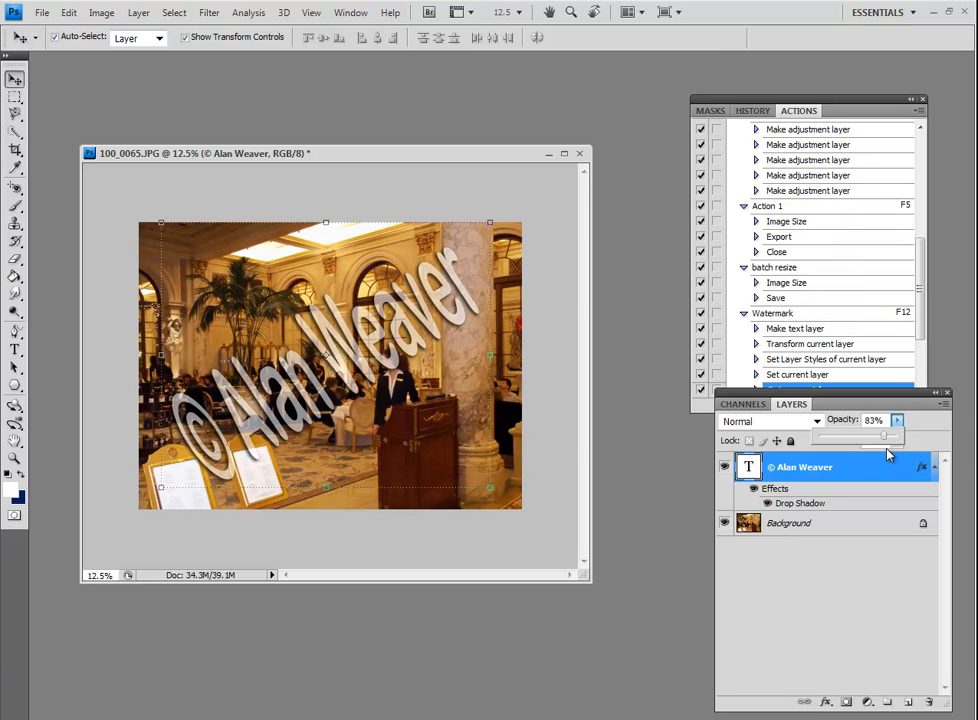
pyautogui.moveTo(887, 442); pyautogui.dragTo(866, 445)
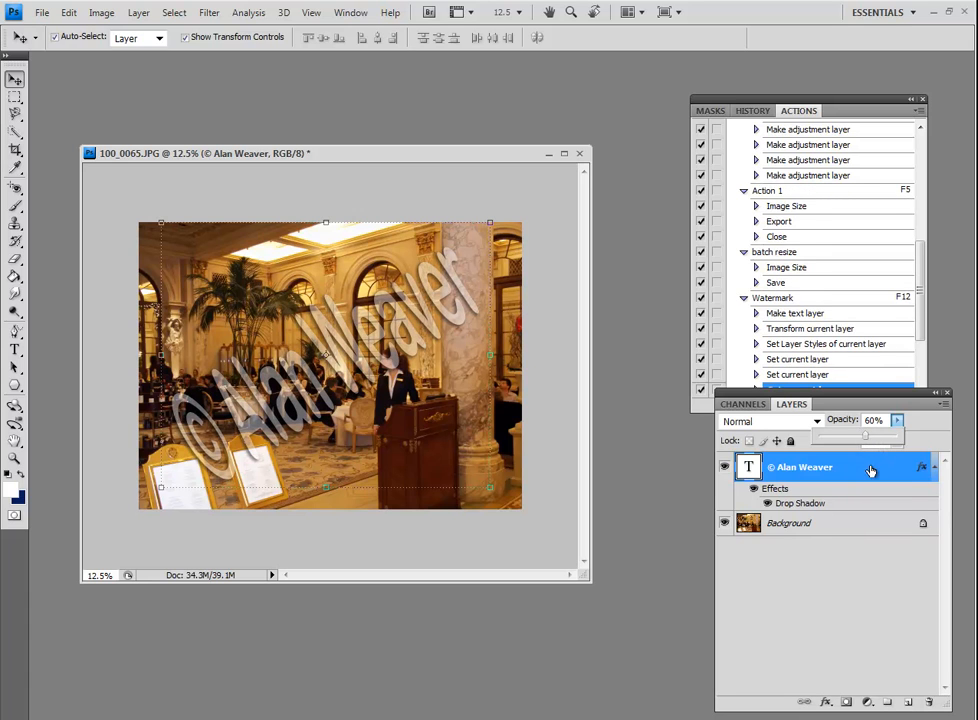
pyautogui.click(848, 404)
pyautogui.moveTo(848, 406); pyautogui.dragTo(856, 454)
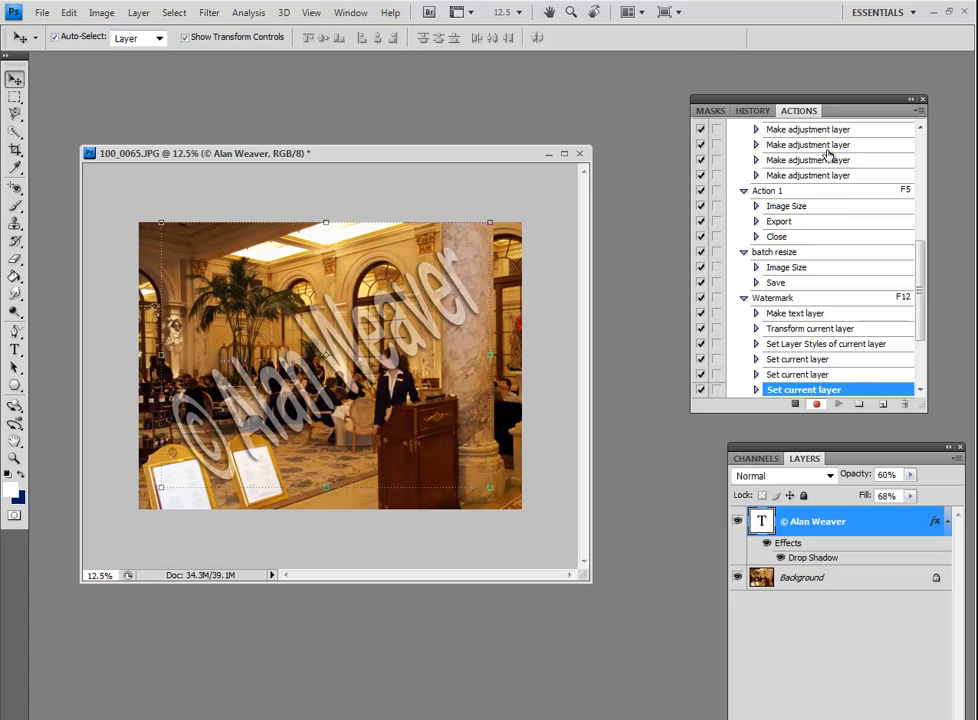
# Step: Stop recording the Watermark action and open the recent photo 100_0064.JPG
pyautogui.click(794, 405)
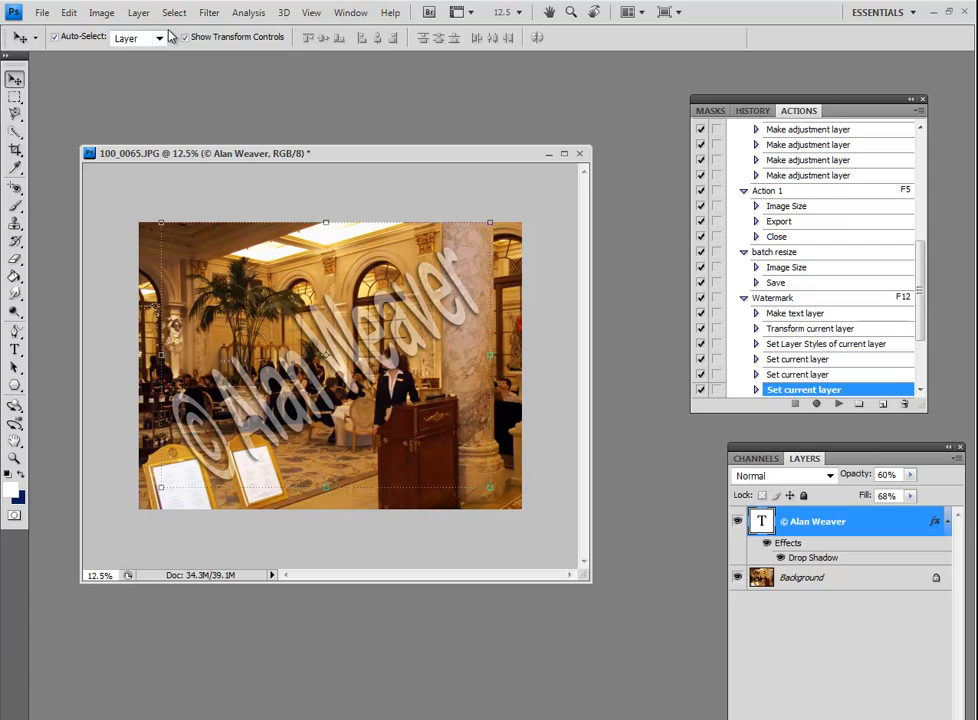
pyautogui.click(40, 12)
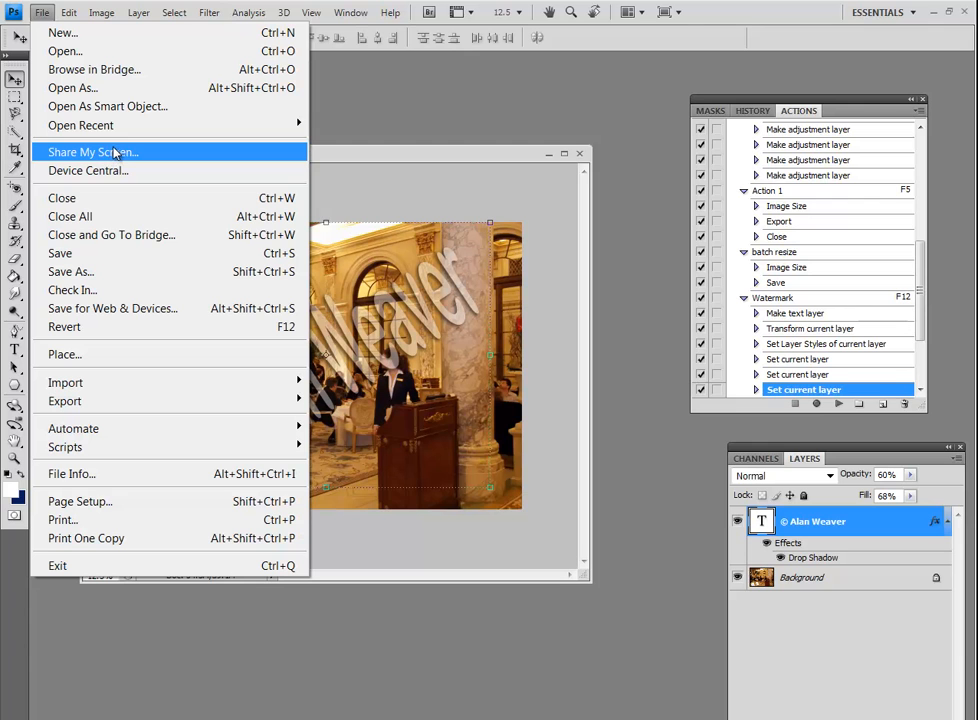
pyautogui.moveTo(100, 127)
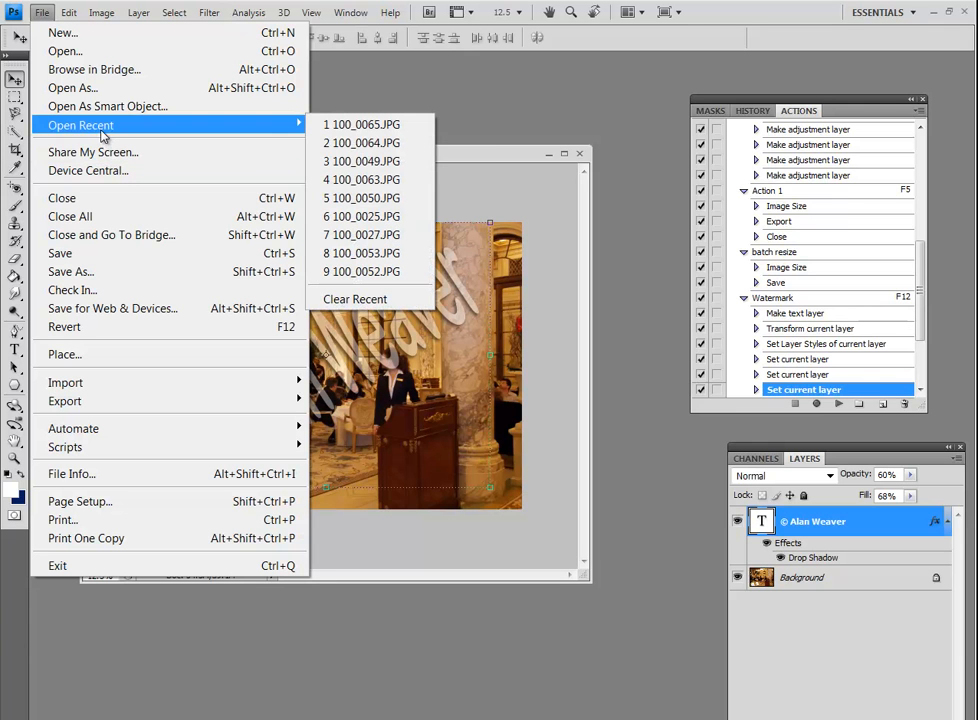
pyautogui.click(312, 143)
pyautogui.moveTo(388, 75); pyautogui.dragTo(379, 165)
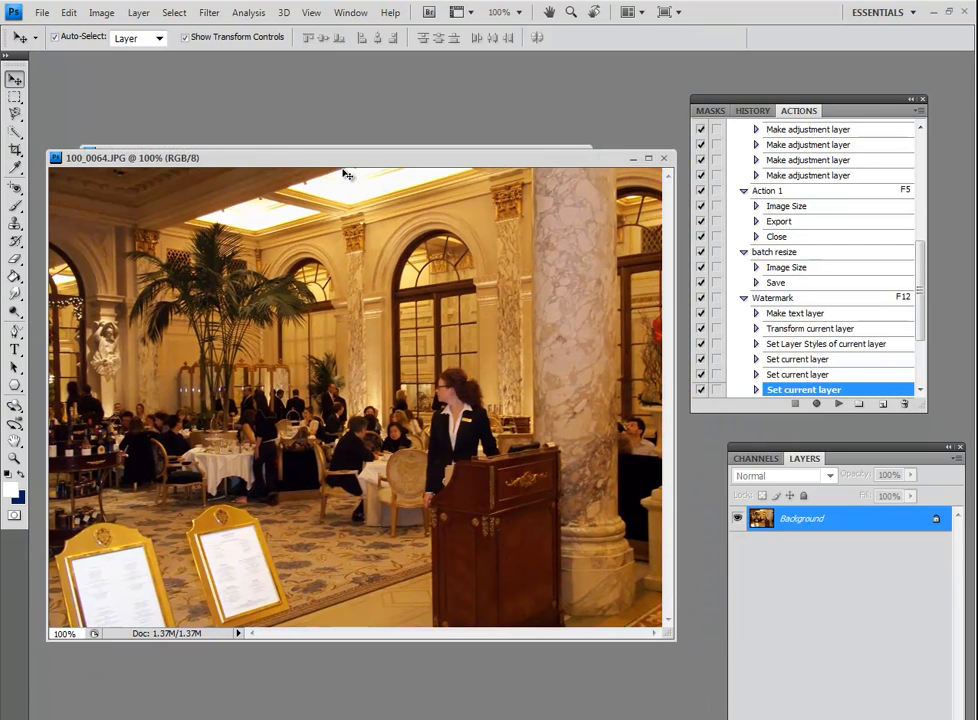
# Step: Play the Watermark action on 100_0064.JPG with F12 and zoom out to 50%
pyautogui.press('F12')
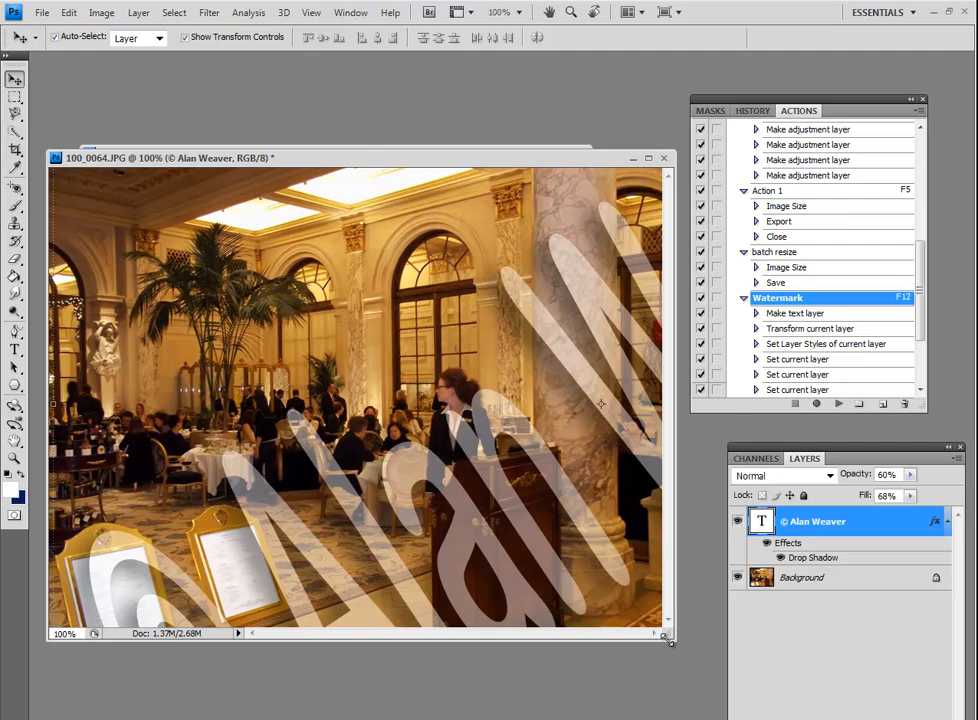
pyautogui.moveTo(667, 638); pyautogui.dragTo(730, 718)
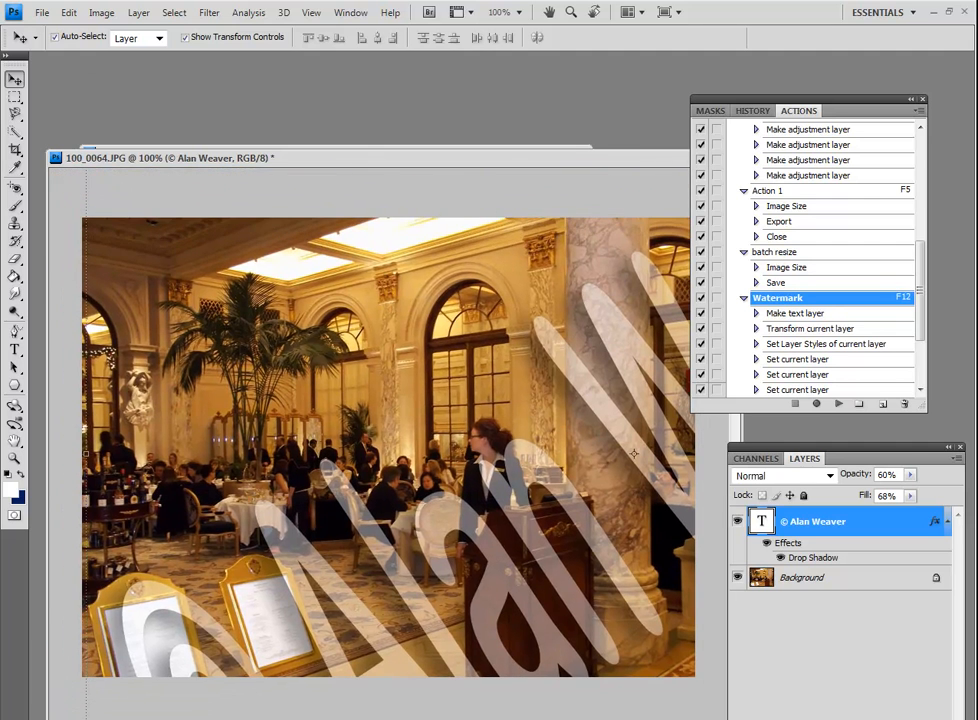
pyautogui.hotkey('ctrl', '-')
pyautogui.hotkey('ctrl', '-')
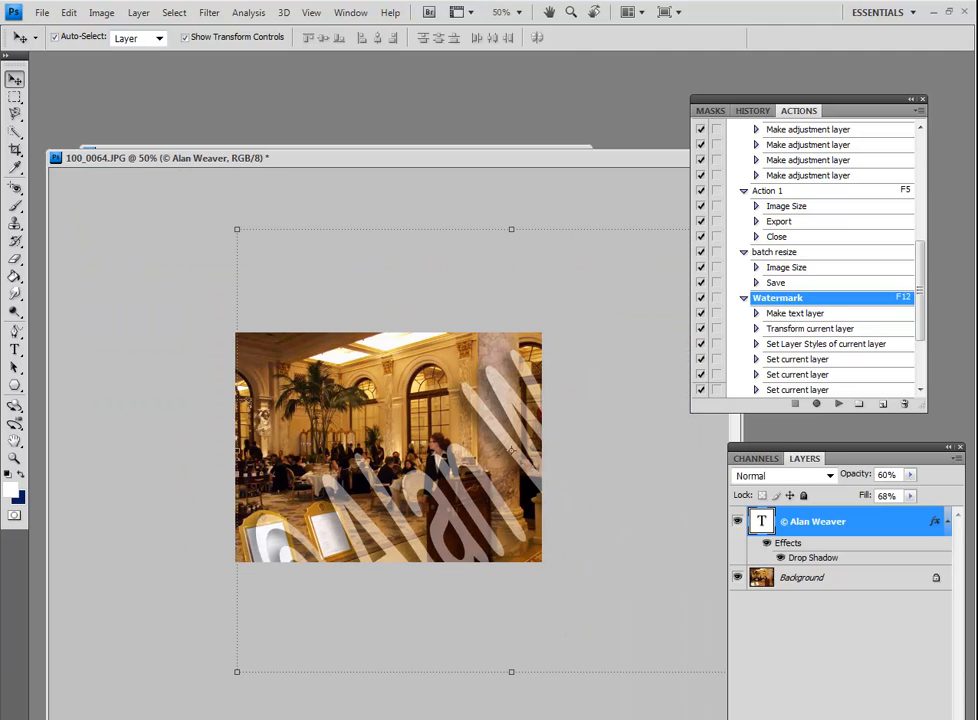
# Step: Scale the watermark text to about 45.9% and centre it across the photo
pyautogui.moveTo(237, 230); pyautogui.dragTo(575, 554)
pyautogui.moveTo(616, 605); pyautogui.dragTo(333, 408)
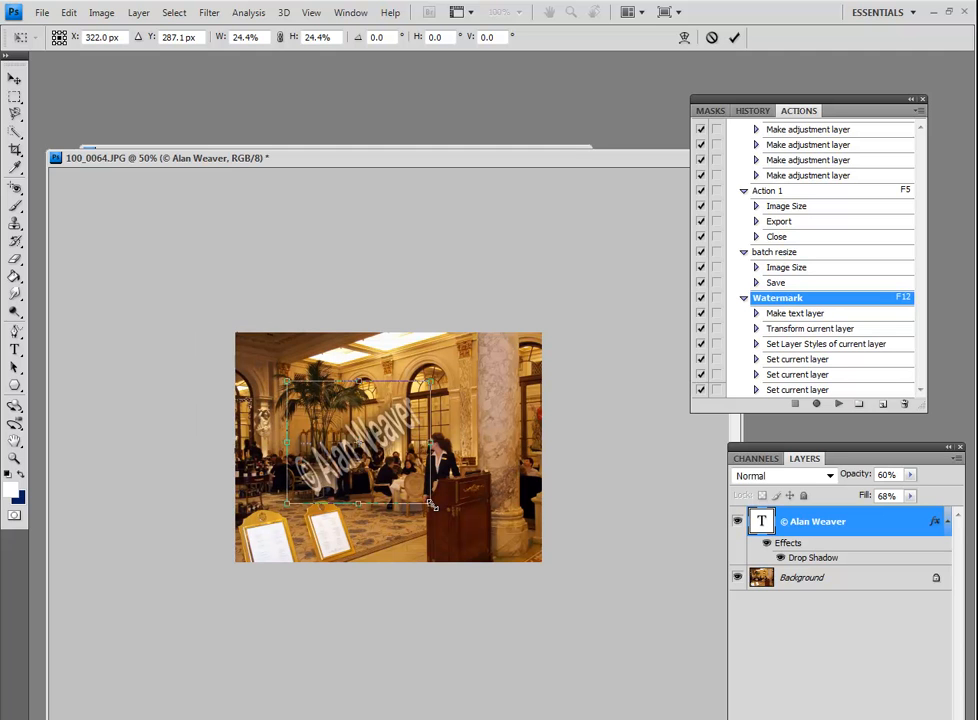
pyautogui.moveTo(432, 507); pyautogui.dragTo(536, 598)
pyautogui.moveTo(474, 528); pyautogui.dragTo(444, 481)
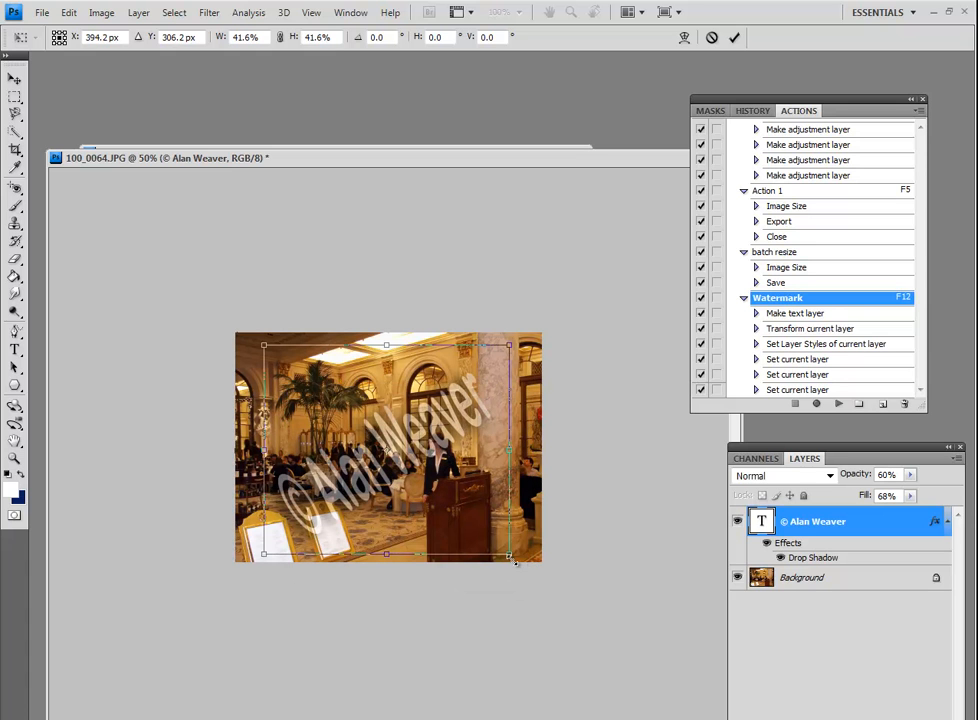
pyautogui.moveTo(515, 560); pyautogui.dragTo(544, 580)
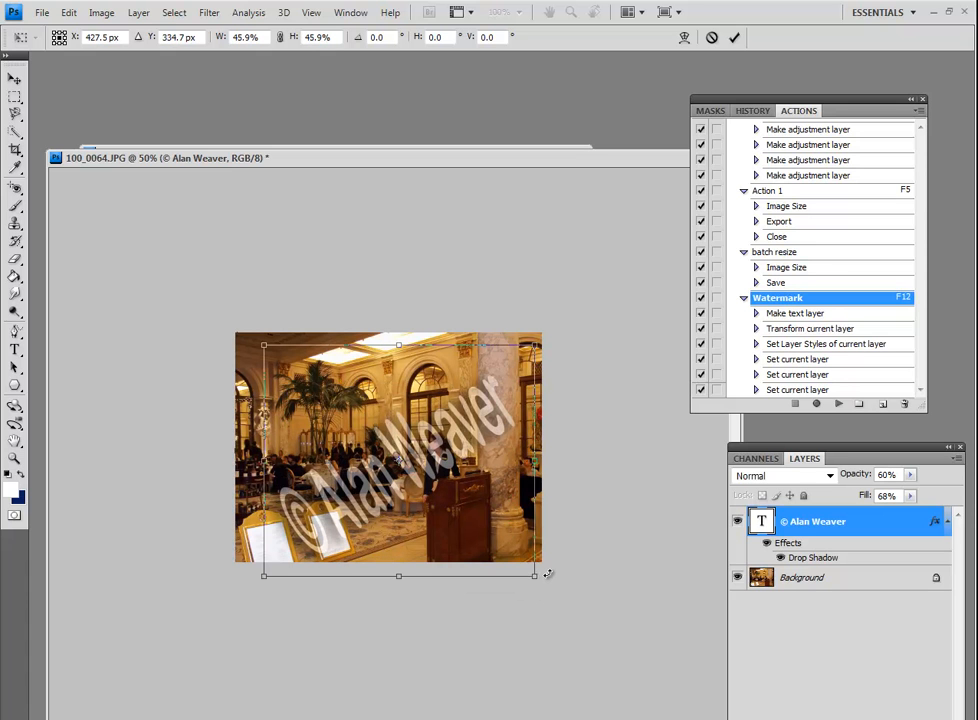
pyautogui.moveTo(491, 507); pyautogui.dragTo(482, 504)
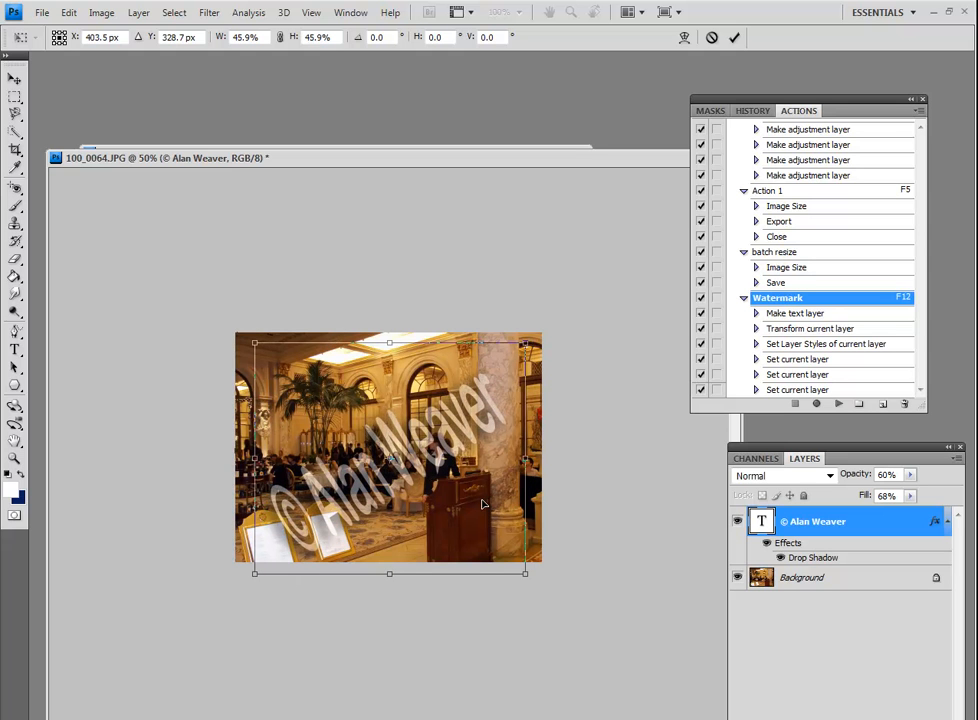
pyautogui.press('Return')
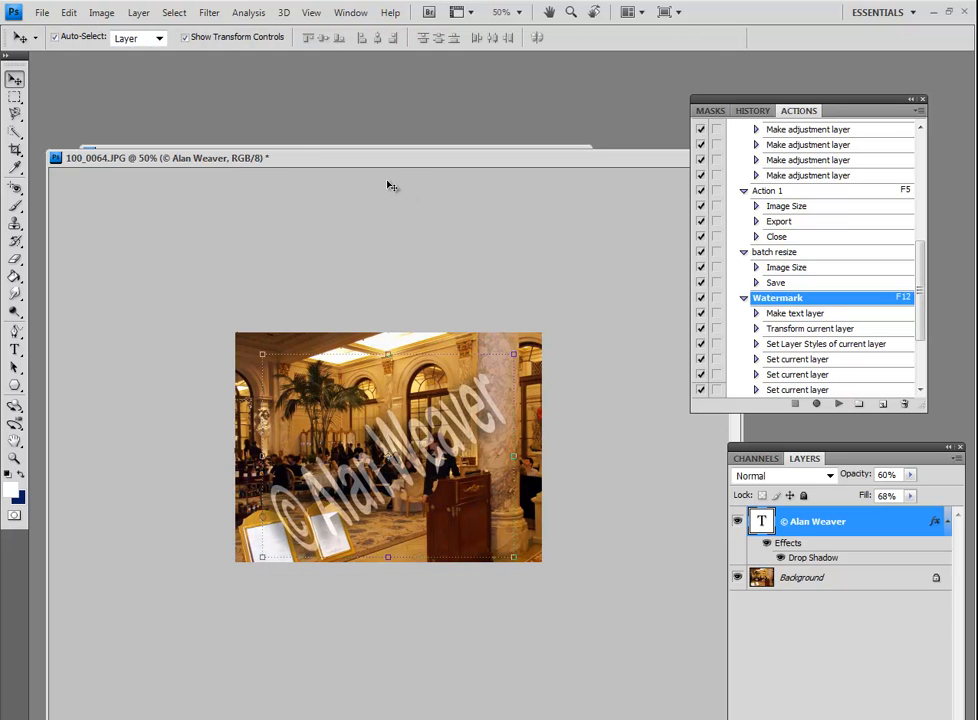
# Step: Change 100_0064.JPG's resolution from 200 to 75 pixels/inch, making it 300 × 225 pixels
pyautogui.moveTo(381, 168)
pyautogui.mouseDown()
pyautogui.moveTo(524, 242)
pyautogui.moveTo(815, 360)
pyautogui.moveTo(421, 218)
pyautogui.moveTo(362, 166)
pyautogui.mouseUp()
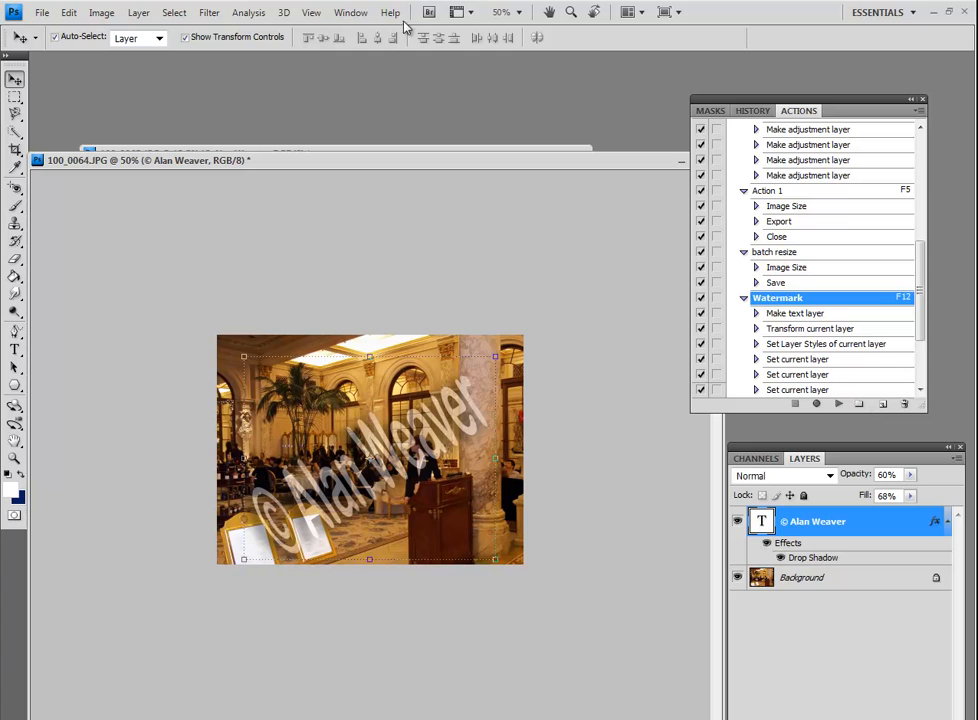
pyautogui.click(100, 13)
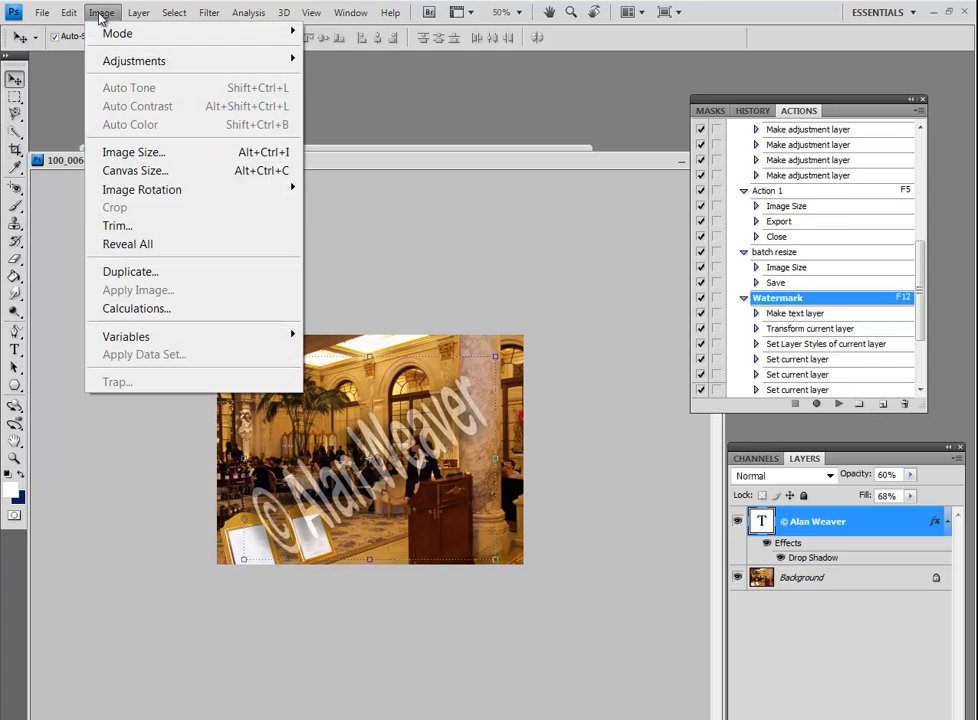
pyautogui.click(175, 152)
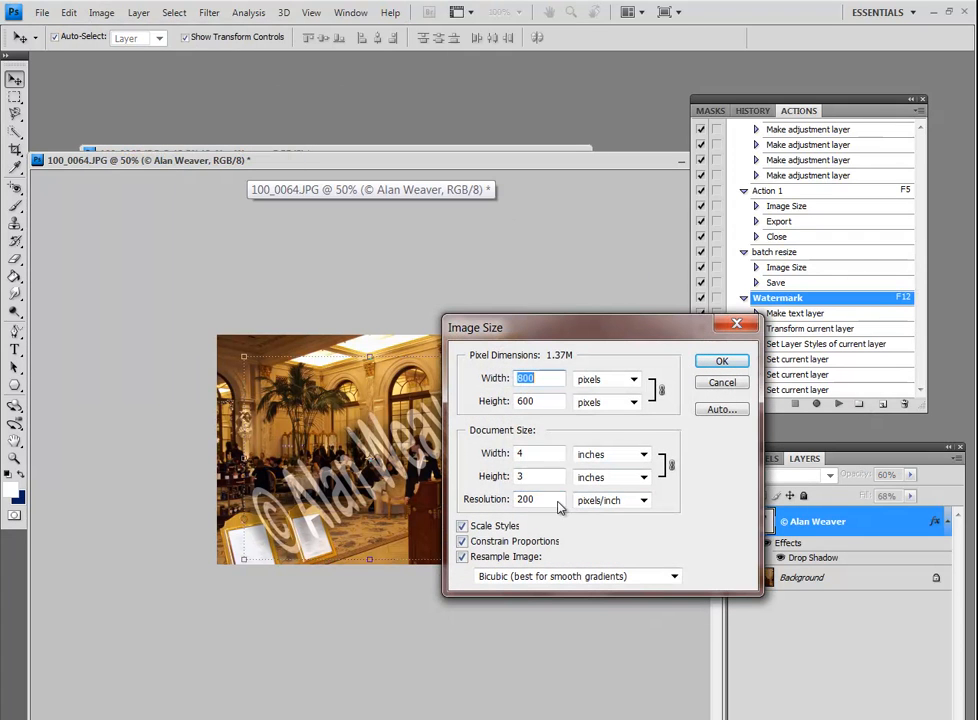
pyautogui.moveTo(555, 501); pyautogui.dragTo(497, 489)
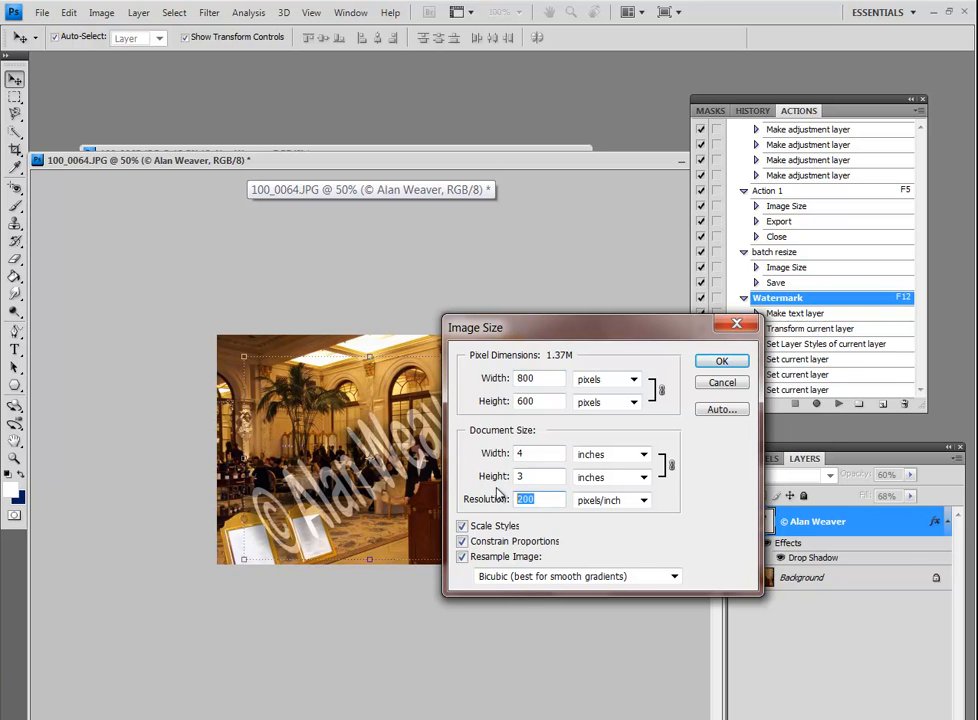
pyautogui.write('75')
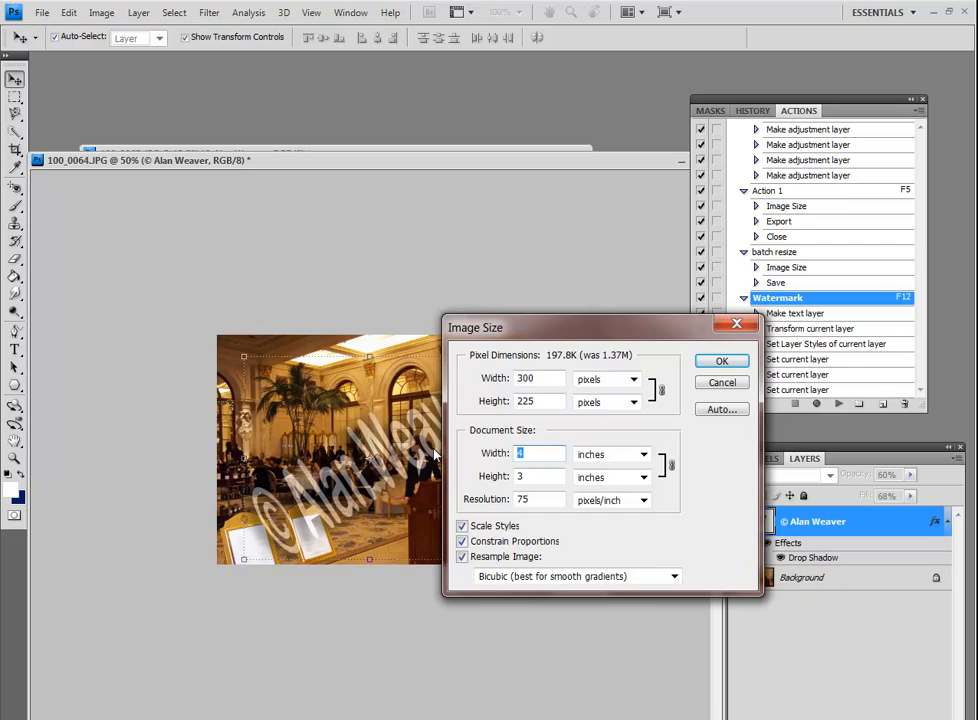
pyautogui.press('Return')
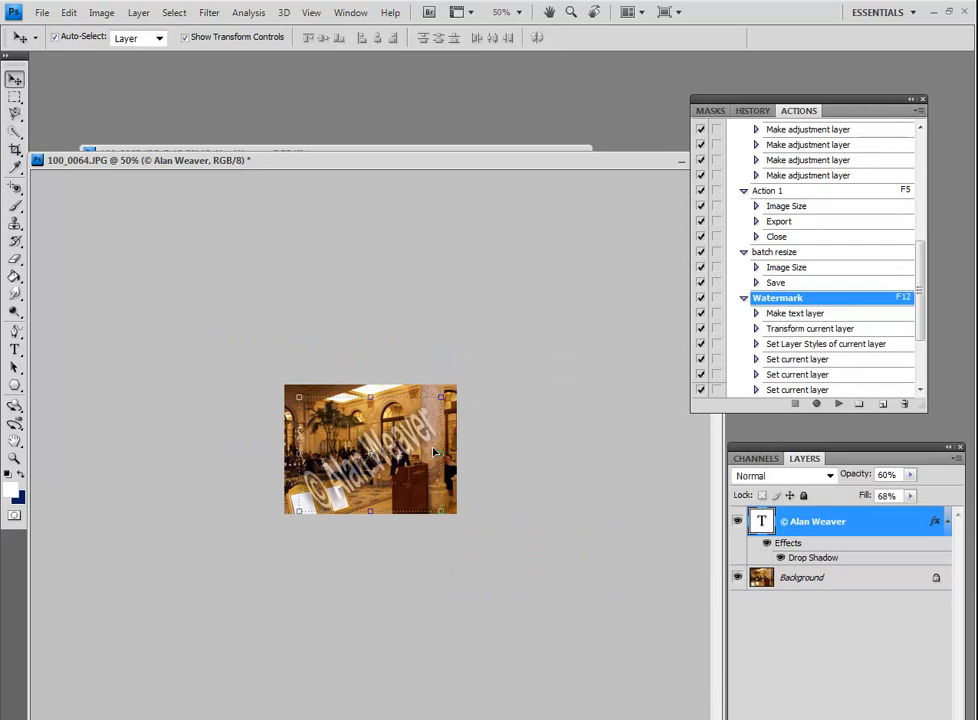